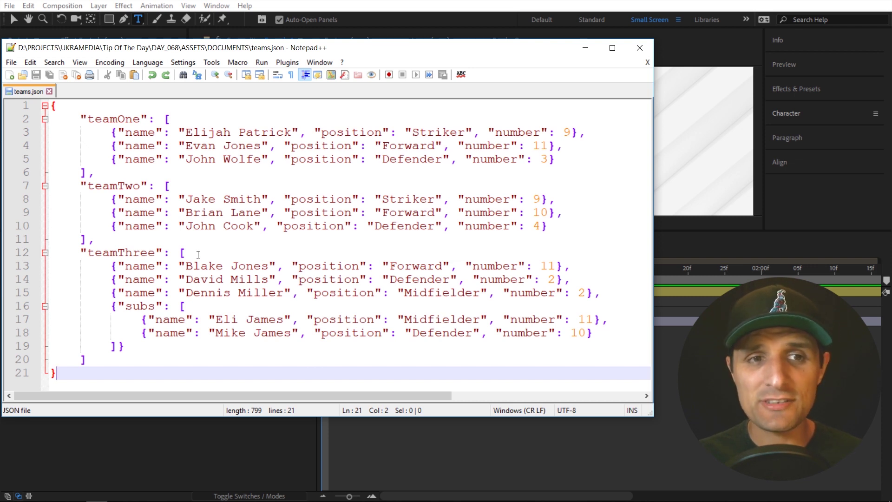
# Highlight the teamOne, teamTwo and teamThree player entries, ending on the Mike James name and value.
pyautogui.moveTo(111, 132); pyautogui.dragTo(576, 176)
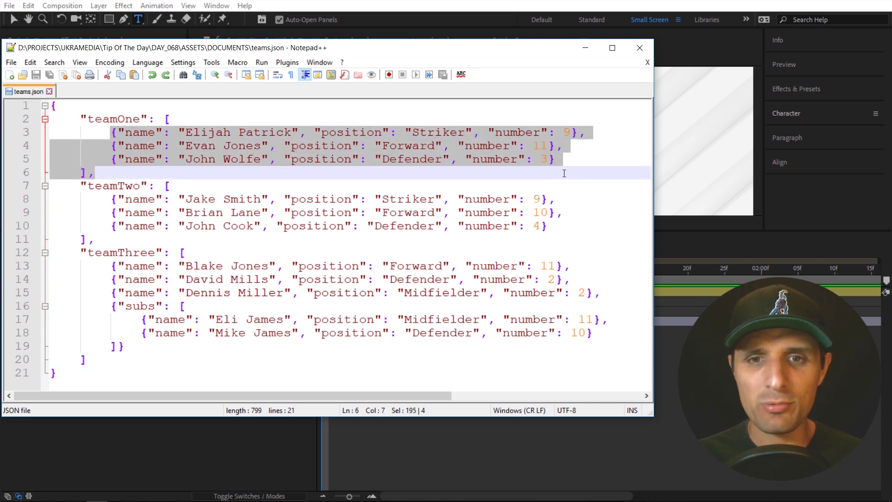
pyautogui.click(94, 186)
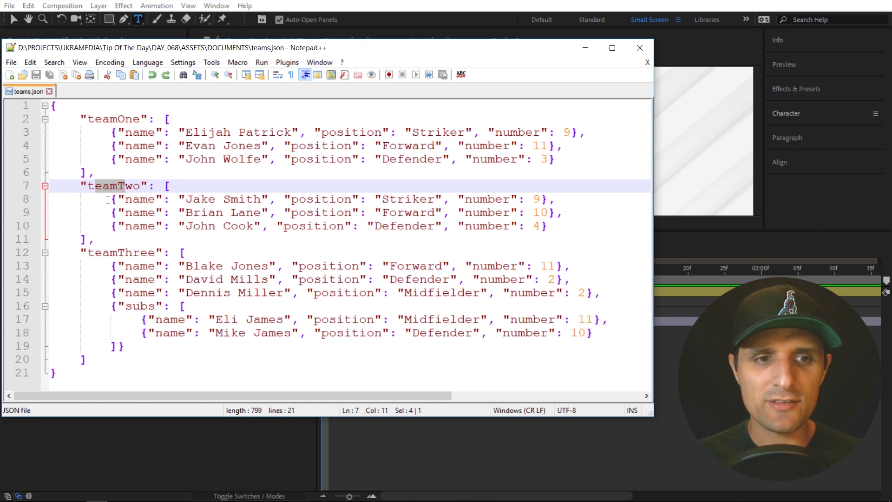
pyautogui.moveTo(111, 199); pyautogui.dragTo(551, 227)
pyautogui.click(95, 253)
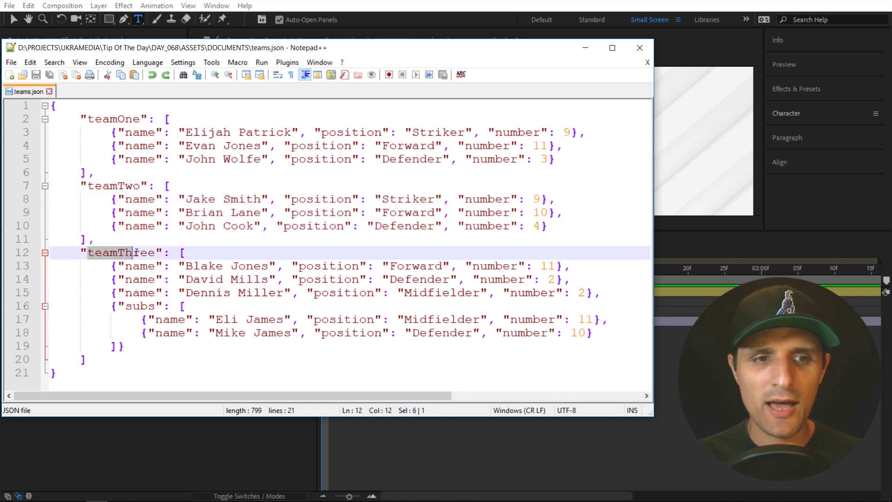
pyautogui.moveTo(111, 266); pyautogui.dragTo(602, 292)
pyautogui.moveTo(112, 306); pyautogui.dragTo(604, 332)
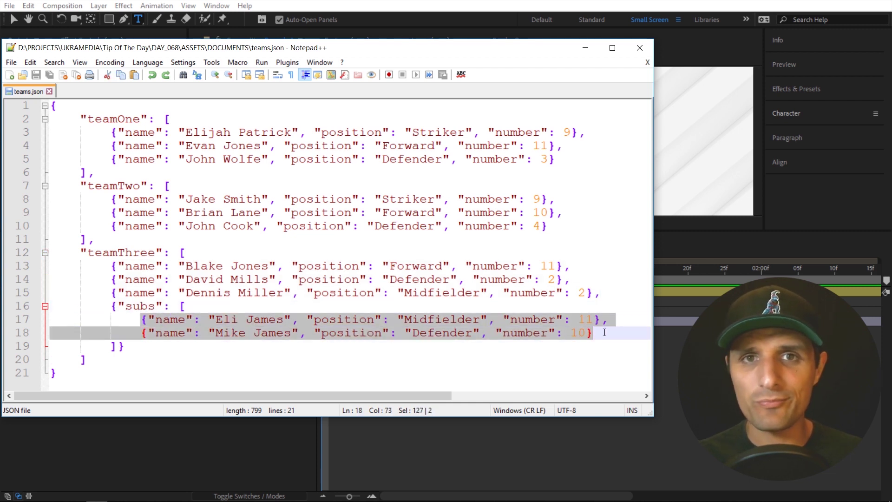
pyautogui.click(531, 349)
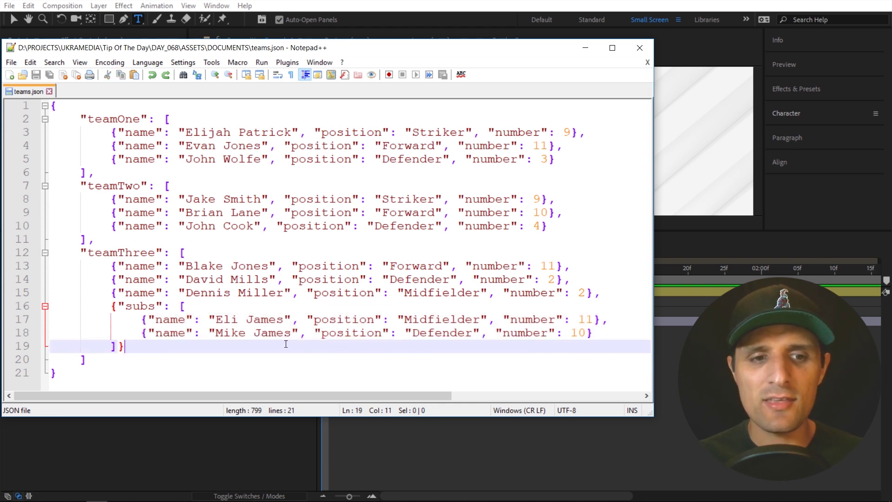
pyautogui.moveTo(149, 336); pyautogui.dragTo(196, 337)
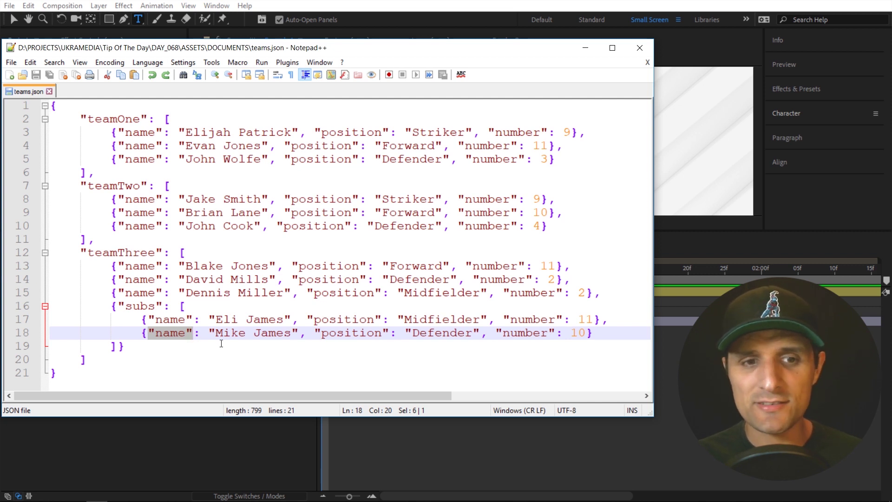
pyautogui.moveTo(215, 334); pyautogui.dragTo(294, 334)
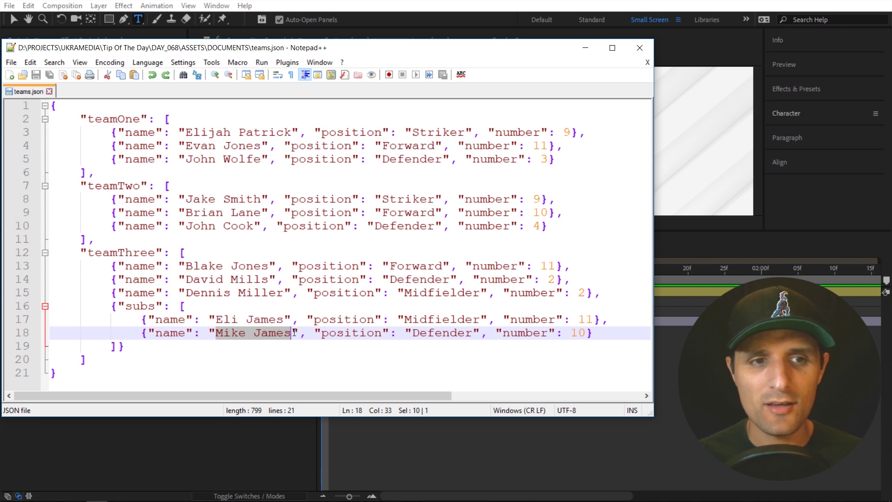
# Fold all three team blocks, highlight the teamThree key, then unfold teamThree again.
pyautogui.click(45, 119)
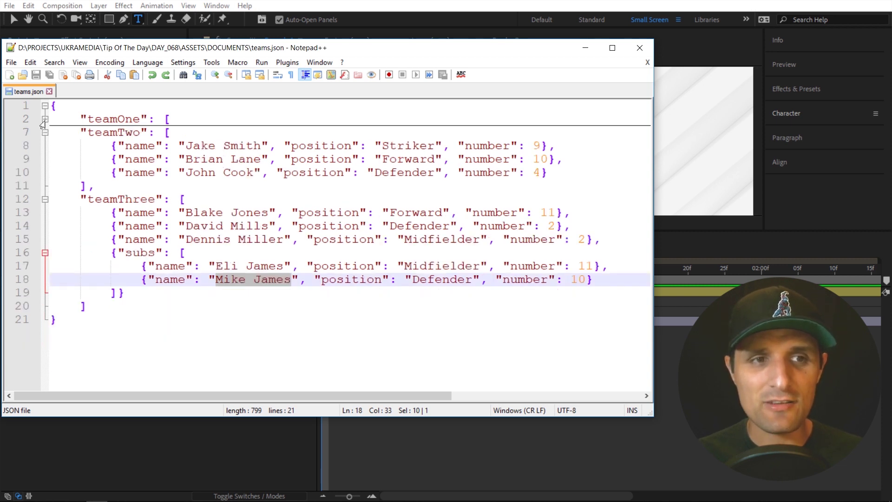
pyautogui.click(45, 133)
pyautogui.click(45, 146)
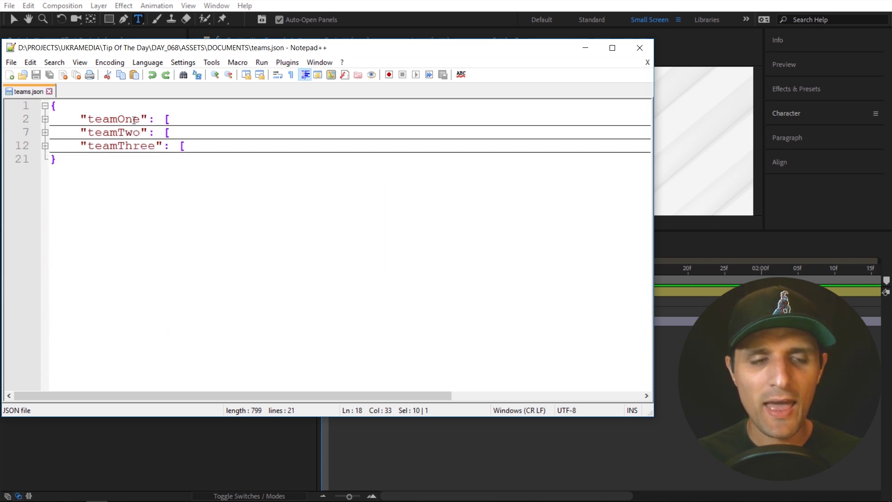
pyautogui.moveTo(188, 153); pyautogui.dragTo(50, 119)
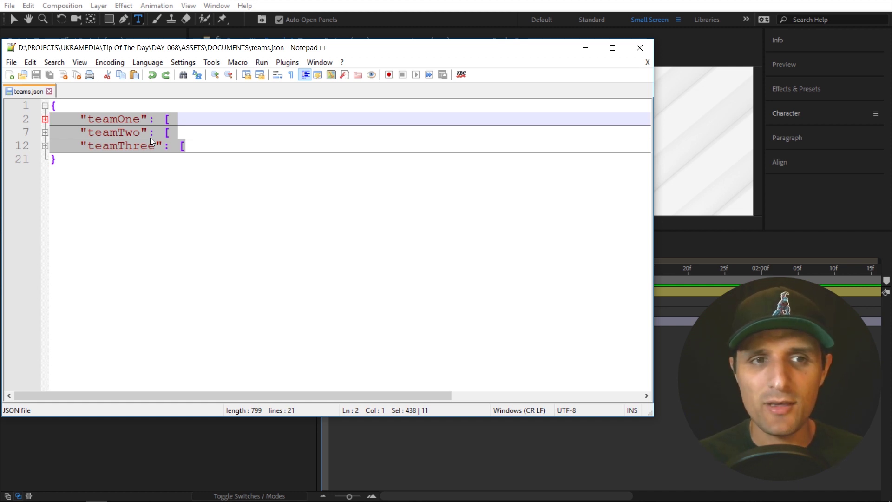
pyautogui.click(207, 143)
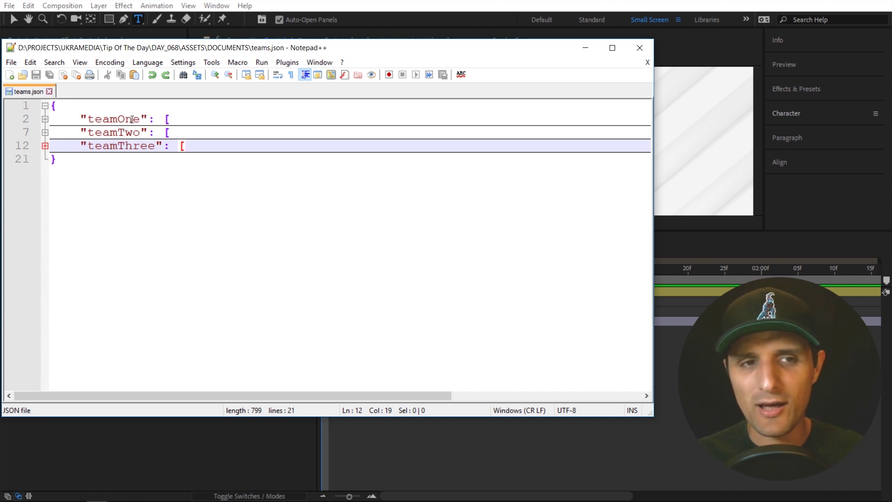
pyautogui.click(124, 145)
pyautogui.moveTo(89, 147); pyautogui.dragTo(155, 151)
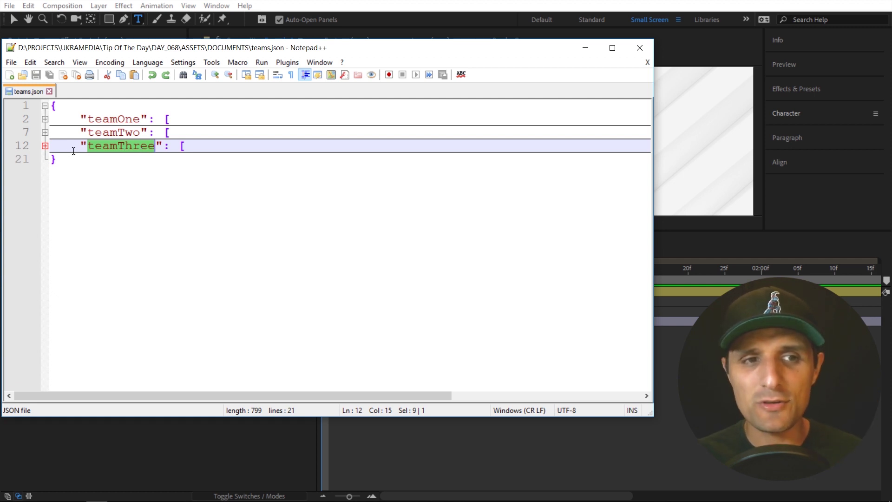
pyautogui.click(45, 146)
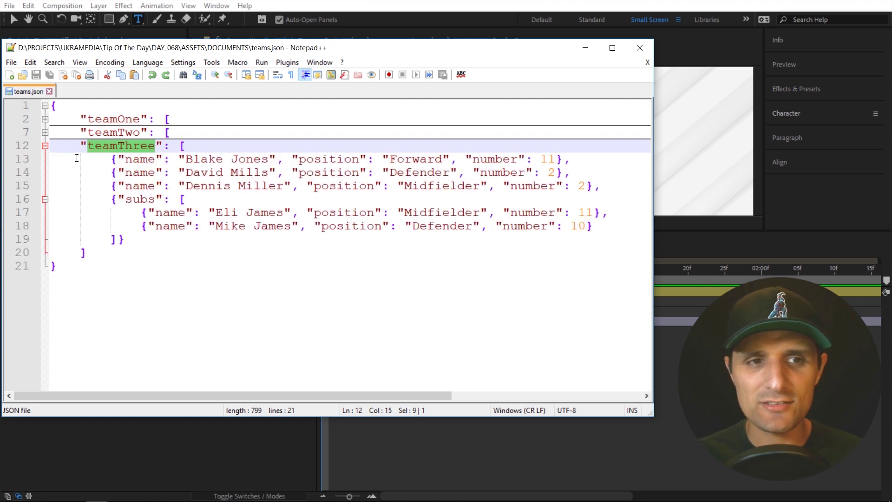
pyautogui.click(45, 199)
pyautogui.moveTo(190, 202); pyautogui.dragTo(55, 158)
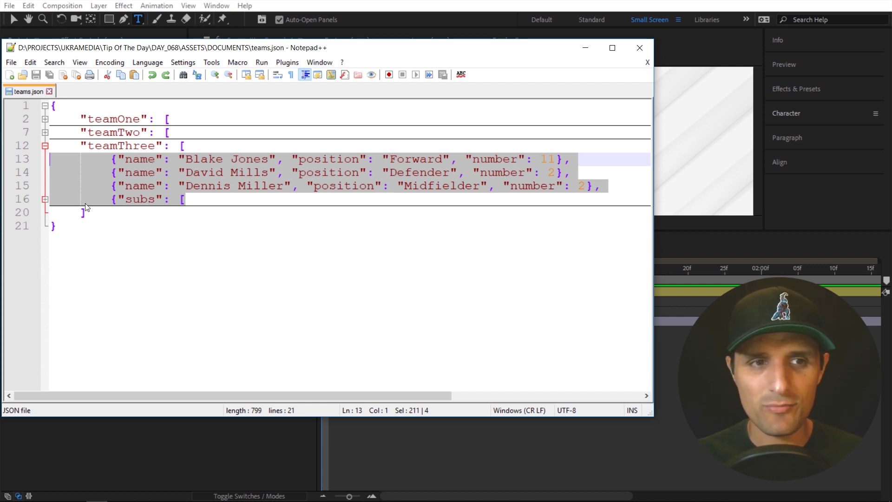
pyautogui.click(45, 199)
pyautogui.click(139, 213)
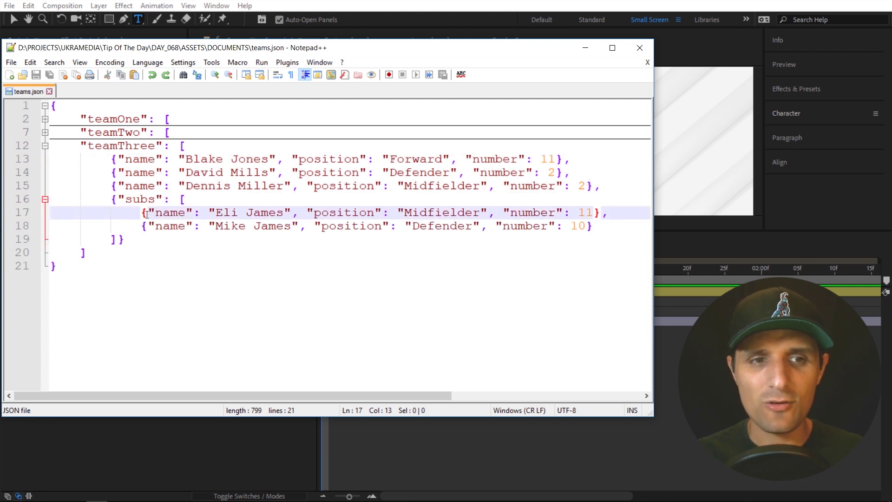
pyautogui.moveTo(142, 211); pyautogui.dragTo(603, 227)
pyautogui.click(170, 199)
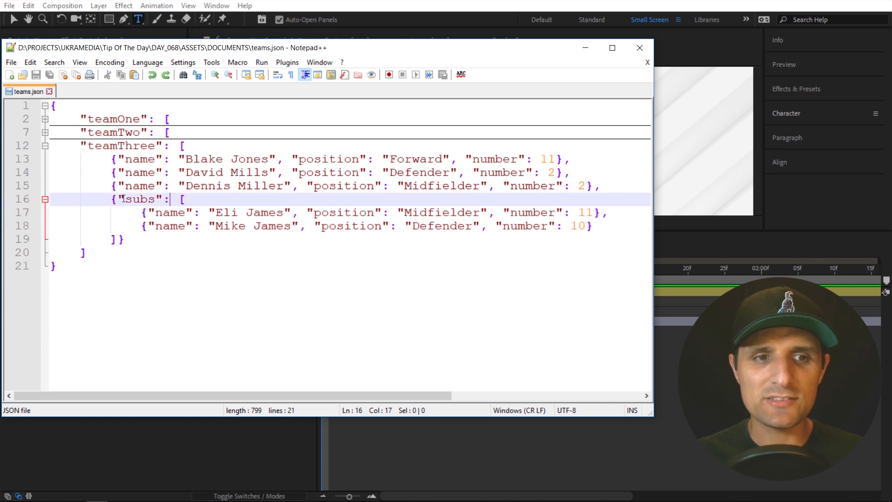
pyautogui.moveTo(117, 199); pyautogui.dragTo(173, 199)
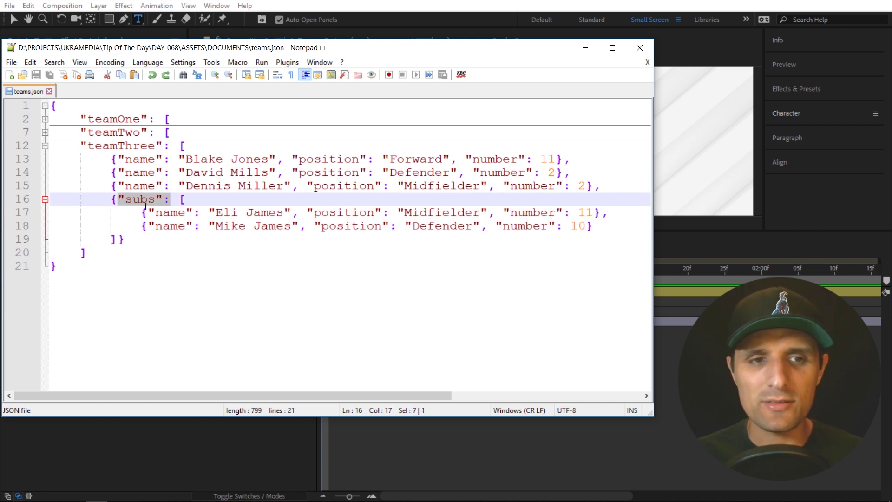
pyautogui.moveTo(141, 213); pyautogui.dragTo(599, 223)
pyautogui.moveTo(118, 199); pyautogui.dragTo(170, 199)
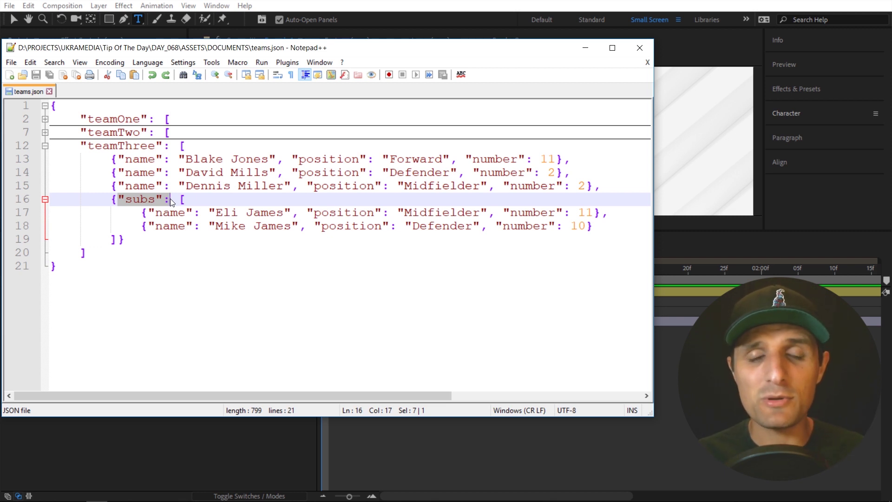
pyautogui.click(138, 213)
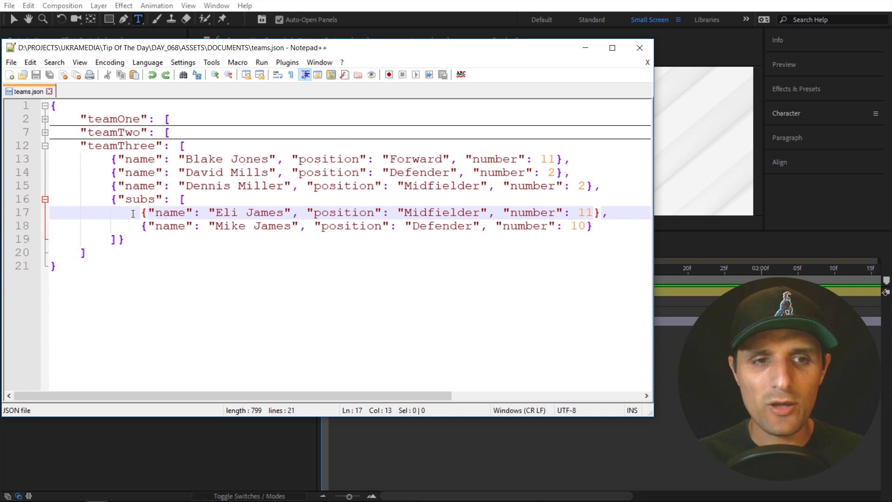
pyautogui.moveTo(133, 214); pyautogui.dragTo(595, 229)
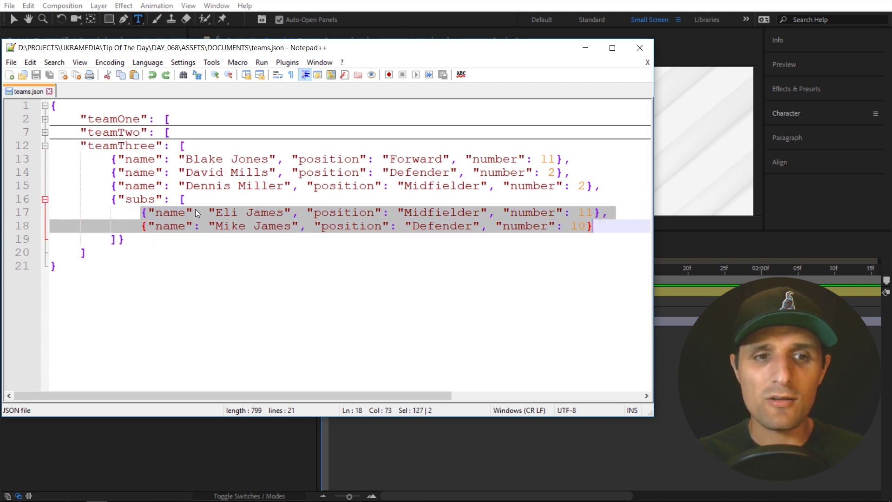
pyautogui.click(222, 226)
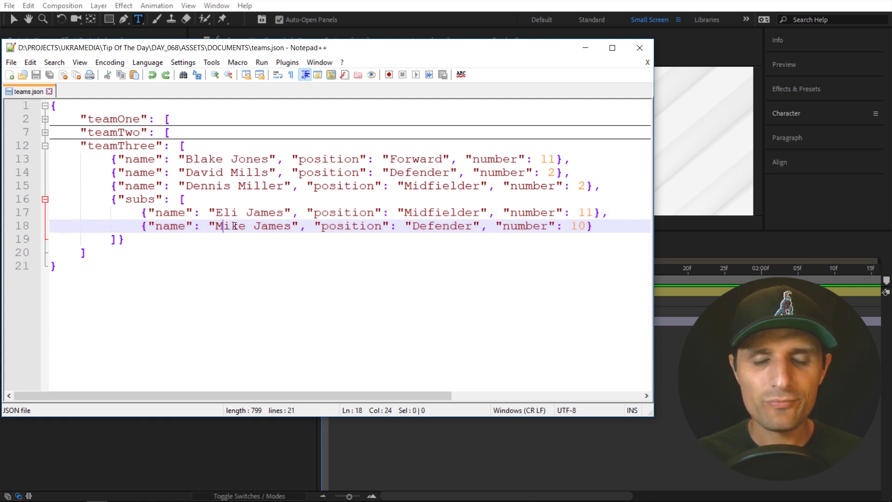
pyautogui.moveTo(148, 227); pyautogui.dragTo(317, 227)
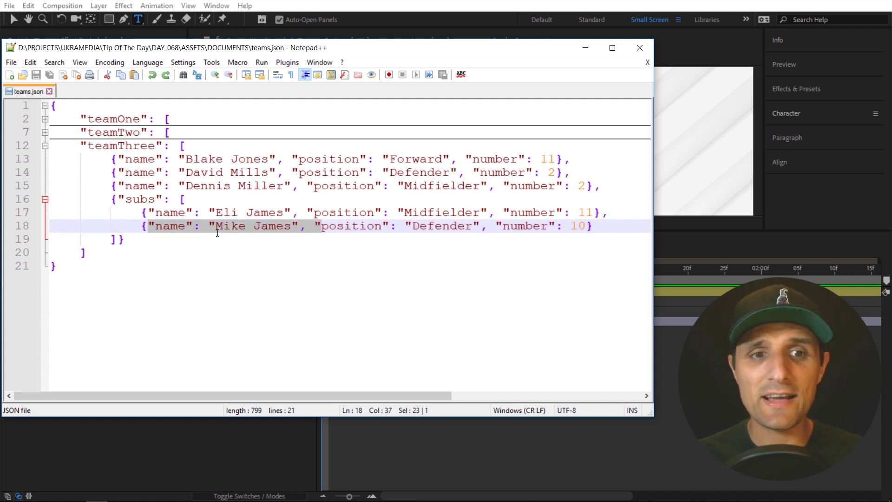
pyautogui.click(140, 227)
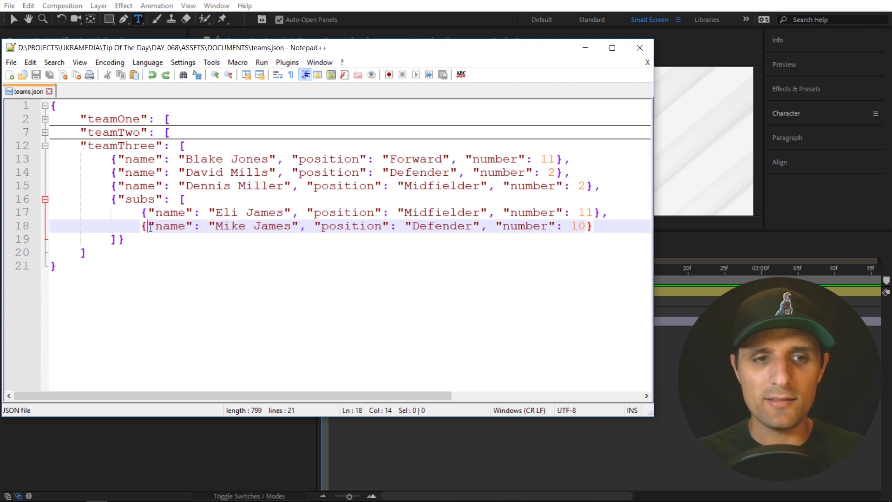
pyautogui.moveTo(141, 228); pyautogui.dragTo(593, 225)
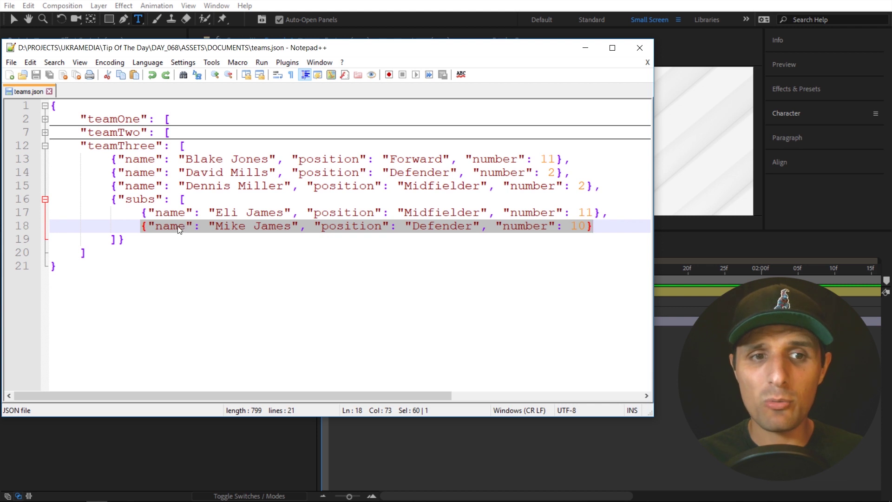
pyautogui.moveTo(148, 226); pyautogui.dragTo(295, 226)
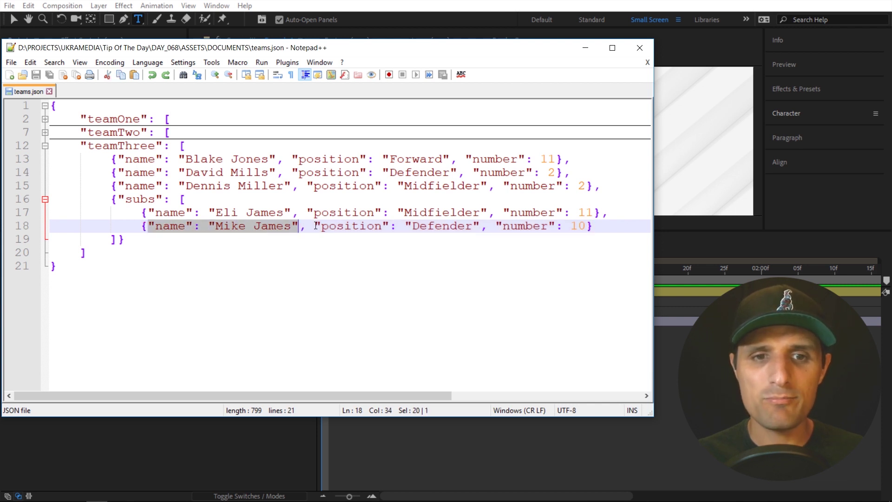
pyautogui.moveTo(315, 225); pyautogui.dragTo(586, 226)
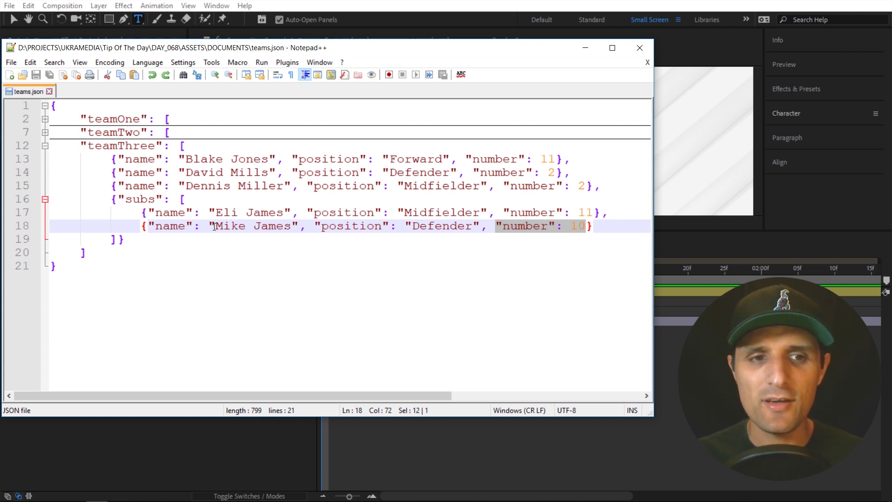
pyautogui.click(148, 226)
pyautogui.moveTo(148, 226); pyautogui.dragTo(586, 228)
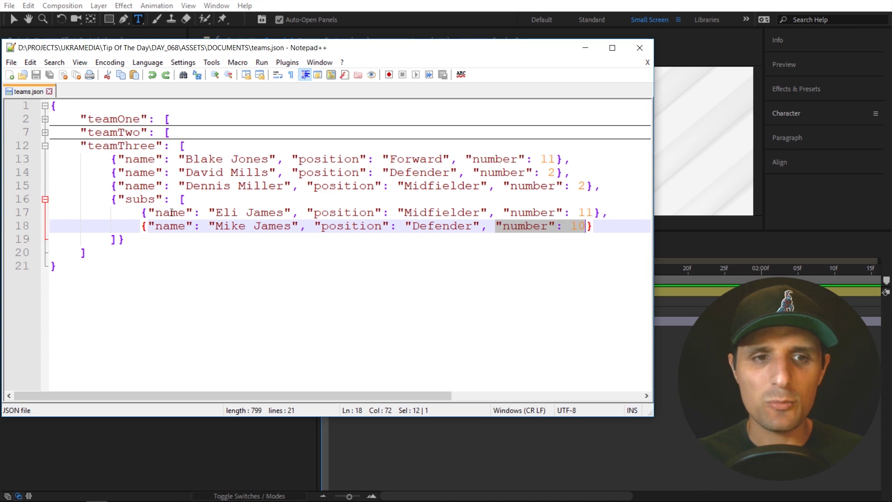
pyautogui.moveTo(148, 226); pyautogui.dragTo(299, 230)
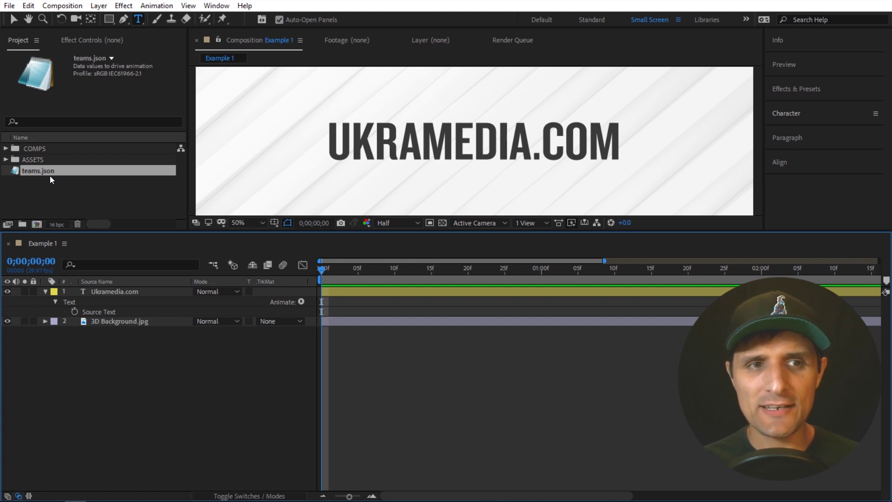
# Drop teams.json into the Example 1 timeline and expand its Data to show teamOne, teamTwo, teamThree.
pyautogui.moveTo(52, 171); pyautogui.dragTo(131, 290)
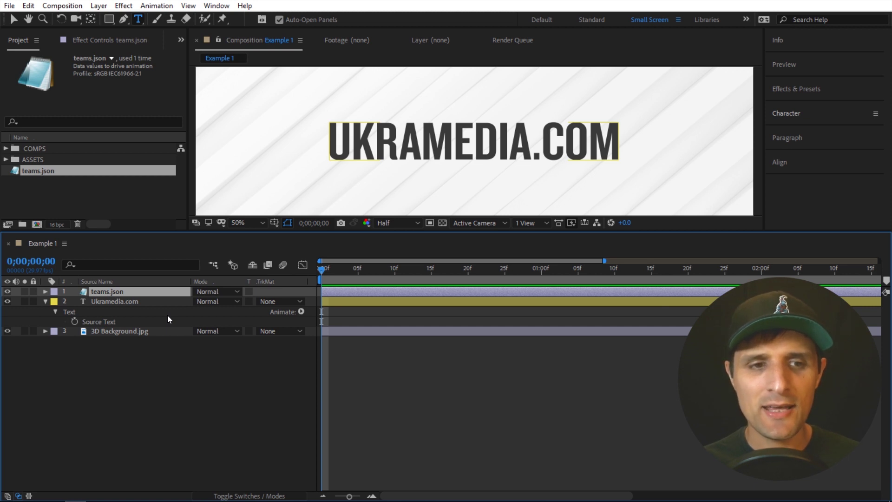
pyautogui.click(45, 292)
pyautogui.click(55, 301)
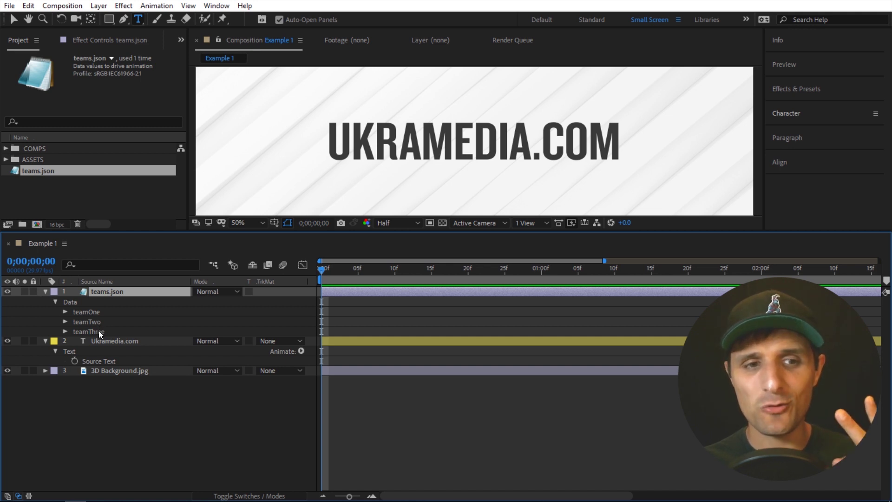
# Replace the UKRAMEDIA.COM text with '2, 3, 0,' while expanding teamThree and its entry 3.
pyautogui.doubleClick(404, 148)
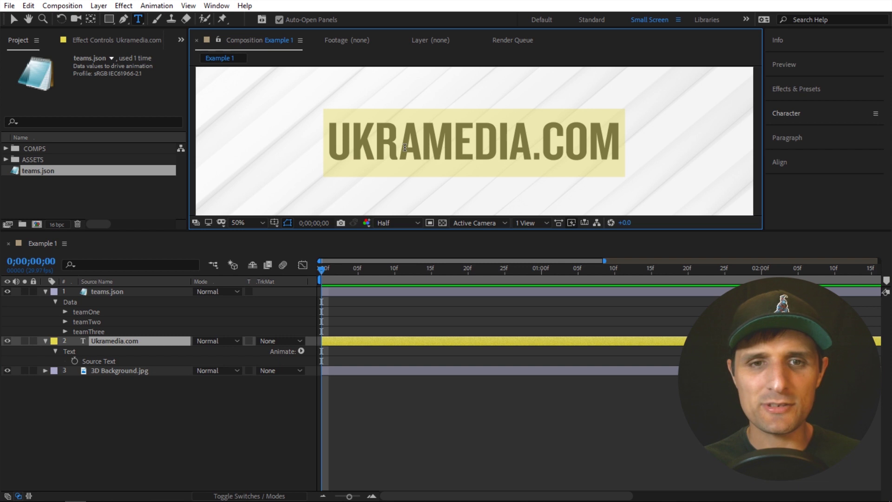
pyautogui.write('2')
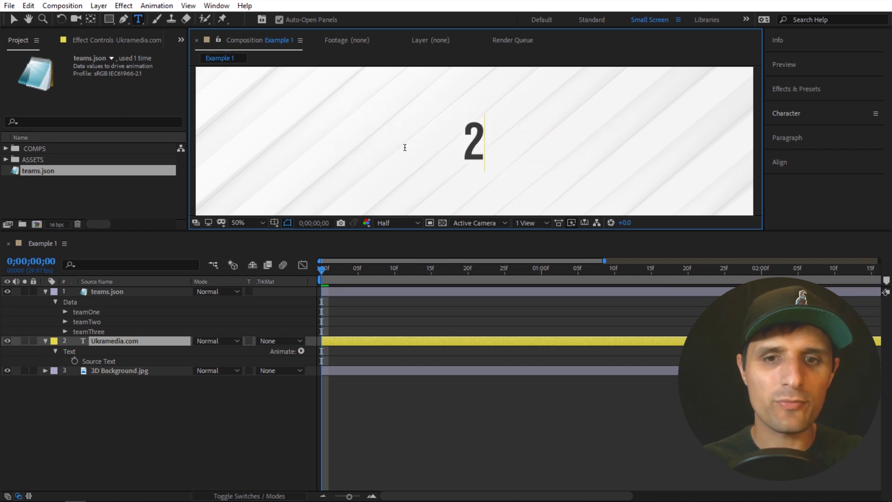
pyautogui.write(',')
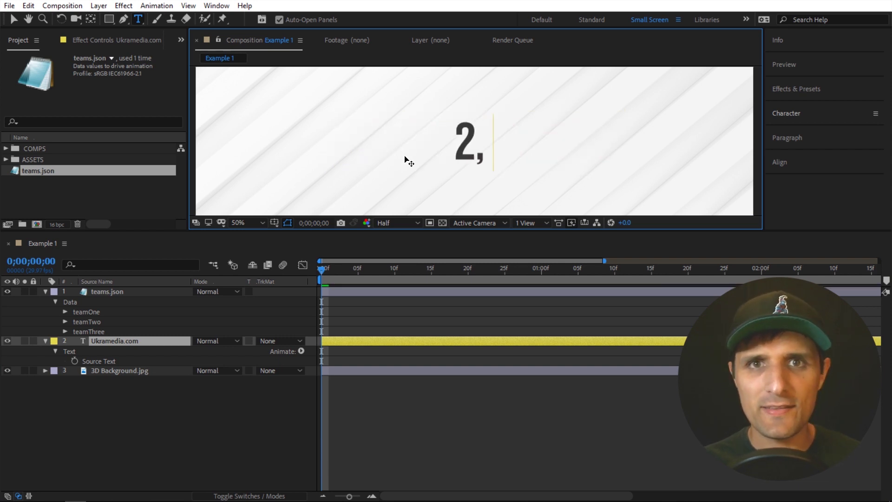
pyautogui.click(65, 332)
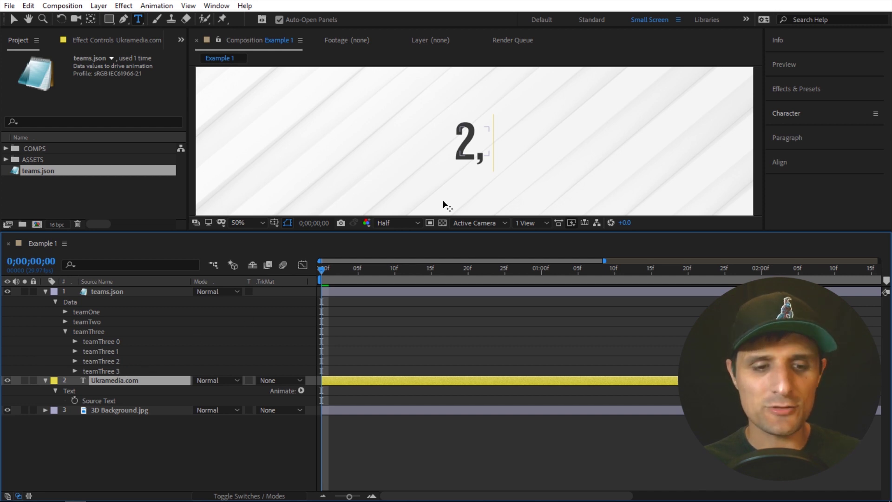
pyautogui.write('3')
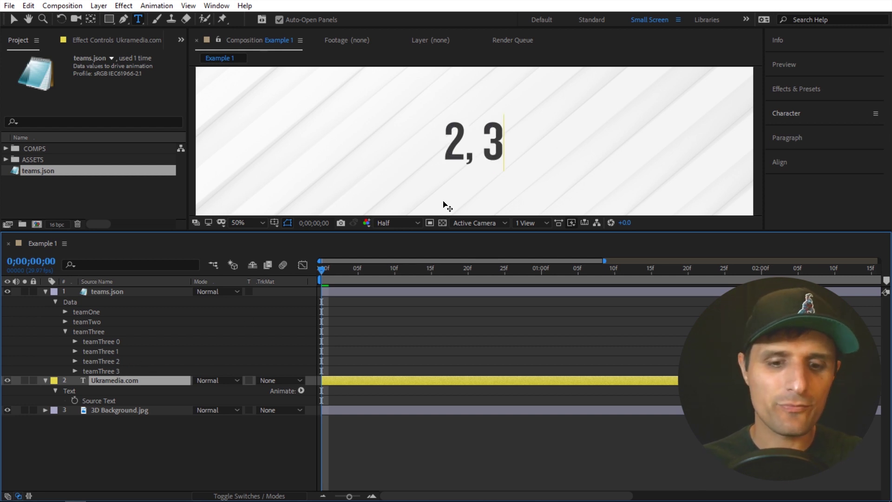
pyautogui.write(',')
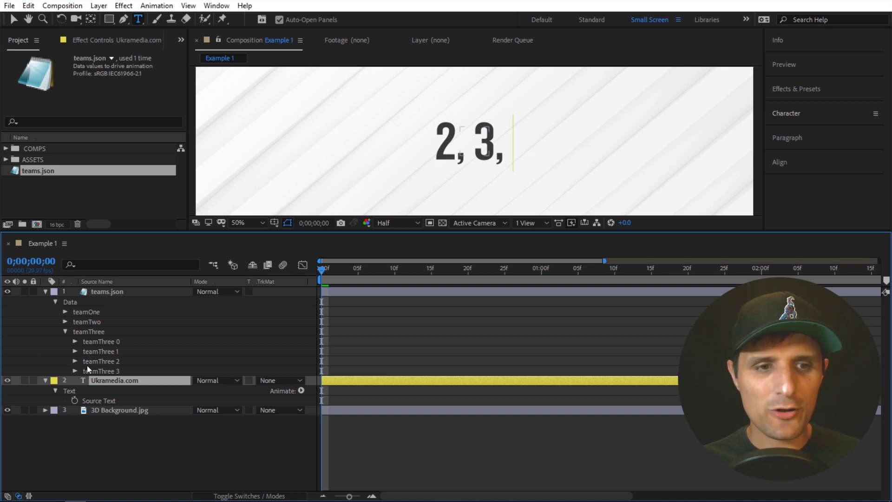
pyautogui.click(75, 371)
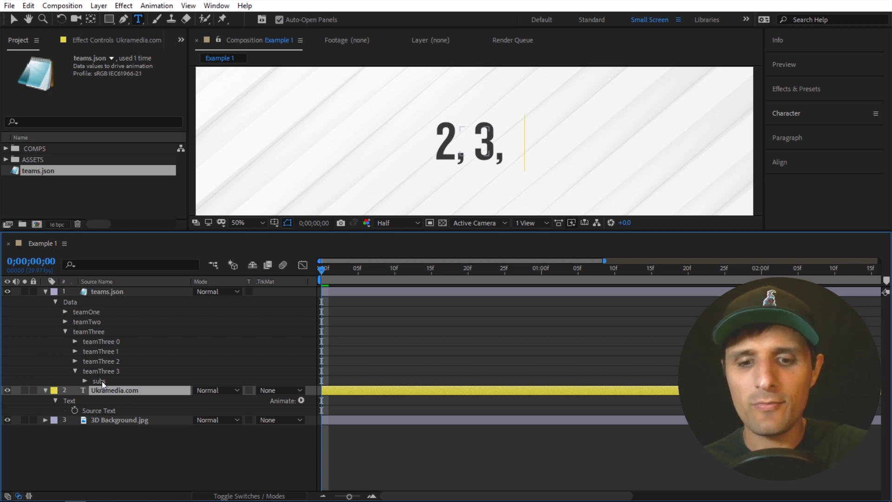
pyautogui.write('0,')
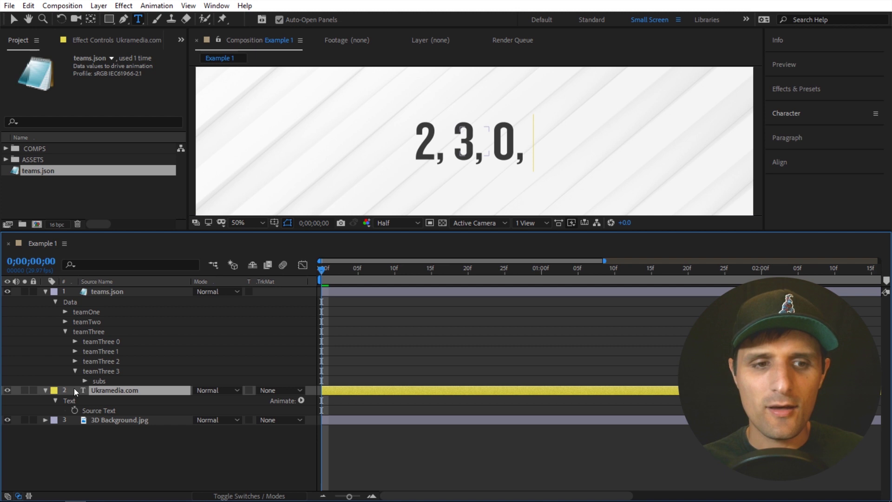
# Add '1,' to the text while expanding subs and subs 1 in teamThree's data.
pyautogui.click(85, 381)
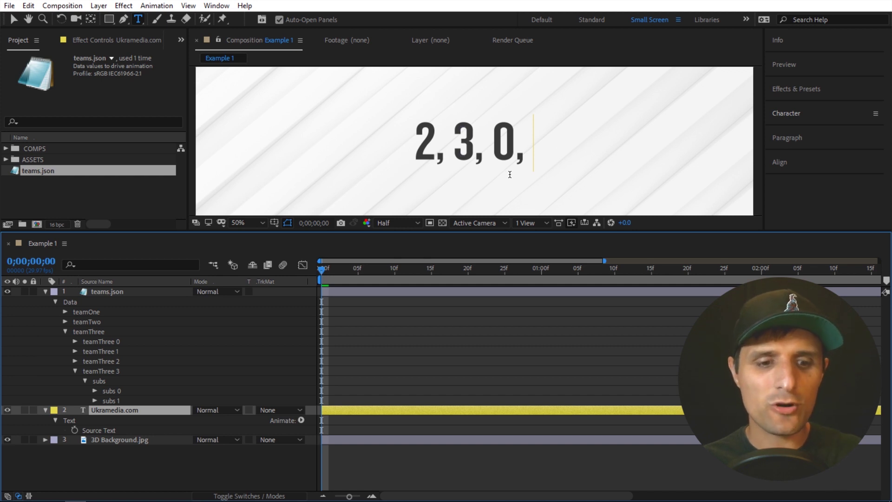
pyautogui.write('1,')
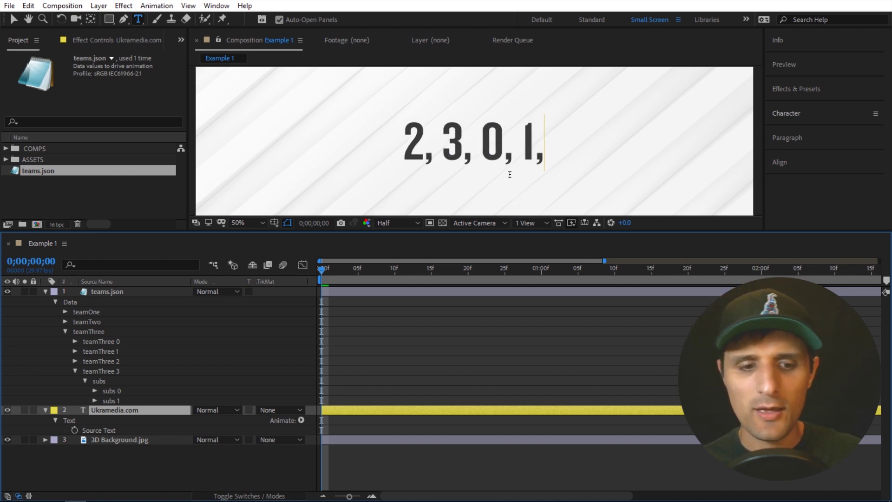
pyautogui.click(95, 401)
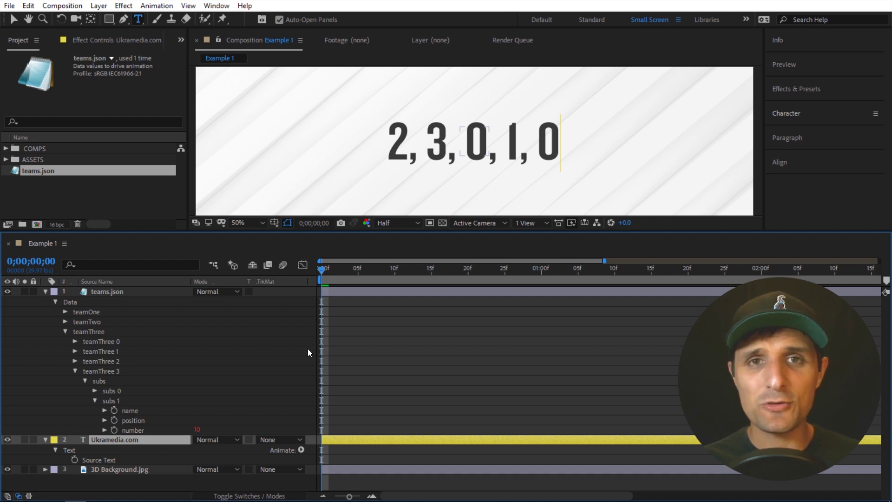
# Wrap the path text in square brackets so it reads [2, 3, 0, 1, 0].
pyautogui.click(395, 152)
pyautogui.write('[')
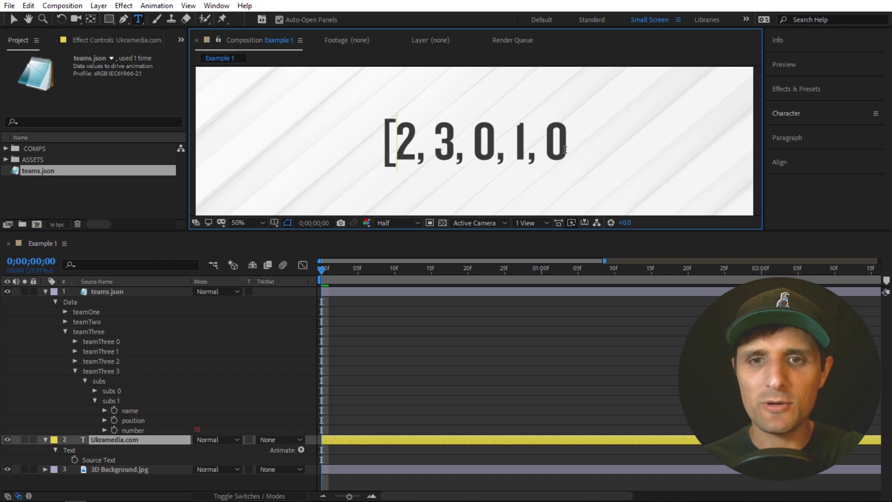
pyautogui.click(566, 155)
pyautogui.write(']')
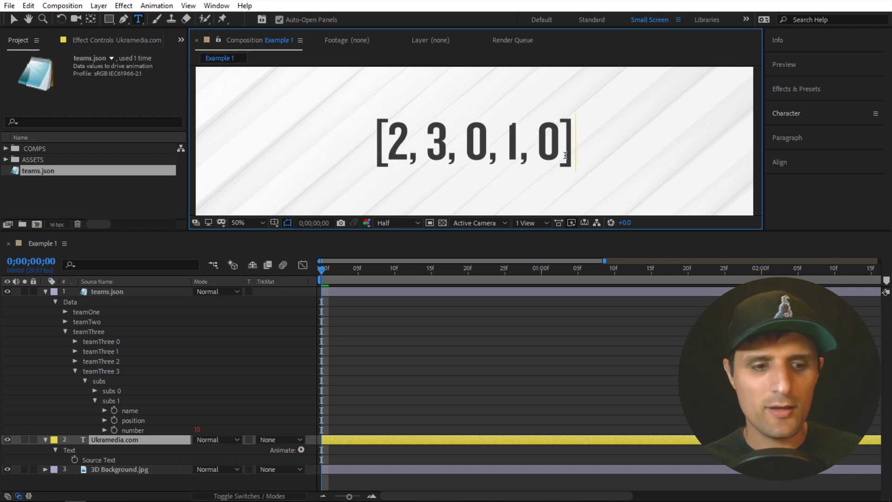
pyautogui.hotkey('ctrl', 'a')
pyautogui.hotkey('ctrl', 'c')
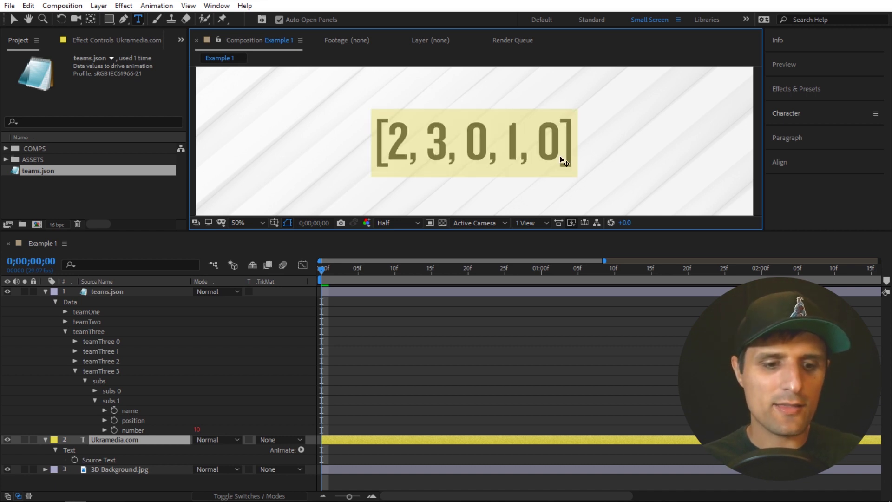
pyautogui.click(284, 327)
# Delete the teams.json layer and select the Ukramedia.com text layer.
pyautogui.click(108, 295)
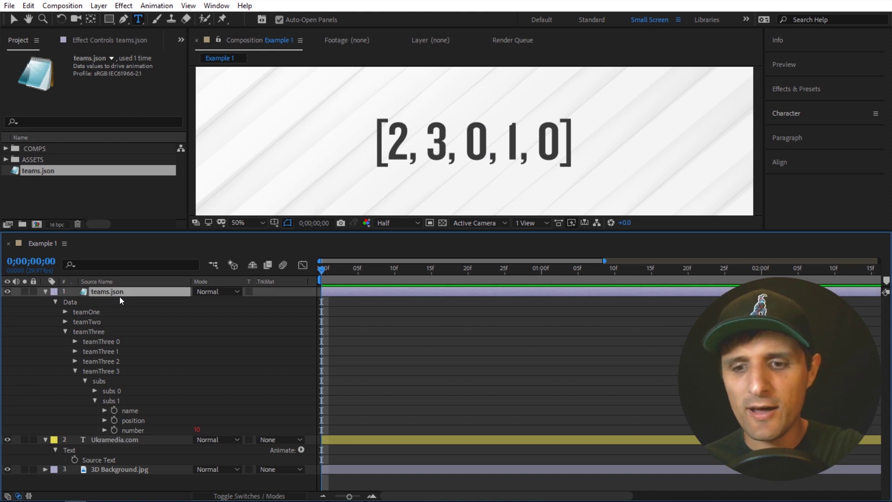
pyautogui.press('Delete')
pyautogui.click(119, 292)
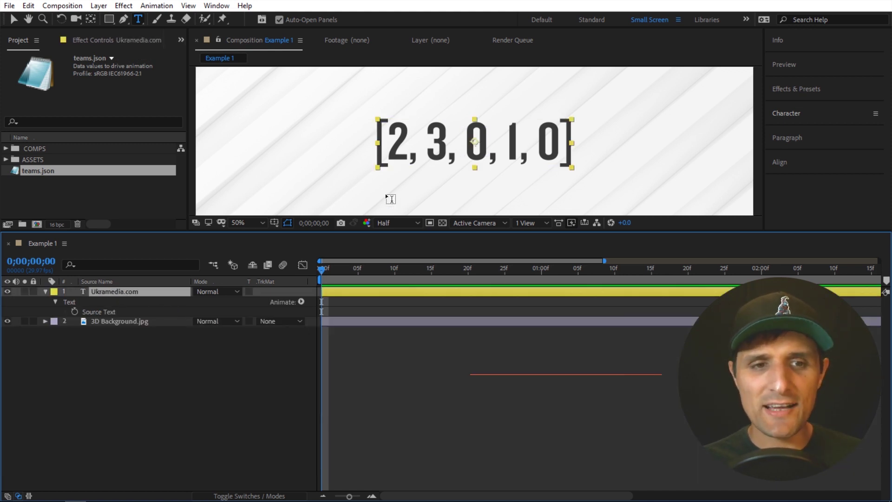
# Give Source Text an expression pickwhipped to teams.json, producing footage("teams.json").
pyautogui.keyDown('alt'); pyautogui.click(74, 312); pyautogui.keyUp('alt')
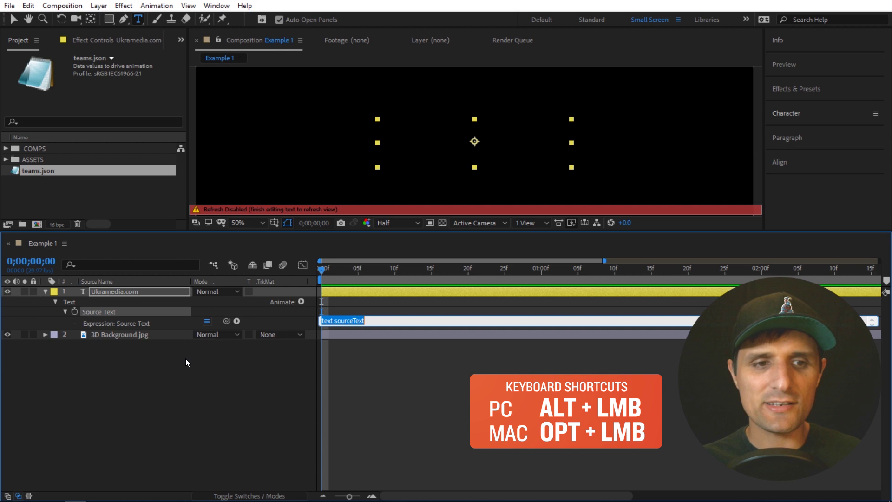
pyautogui.moveTo(226, 321); pyautogui.dragTo(51, 173)
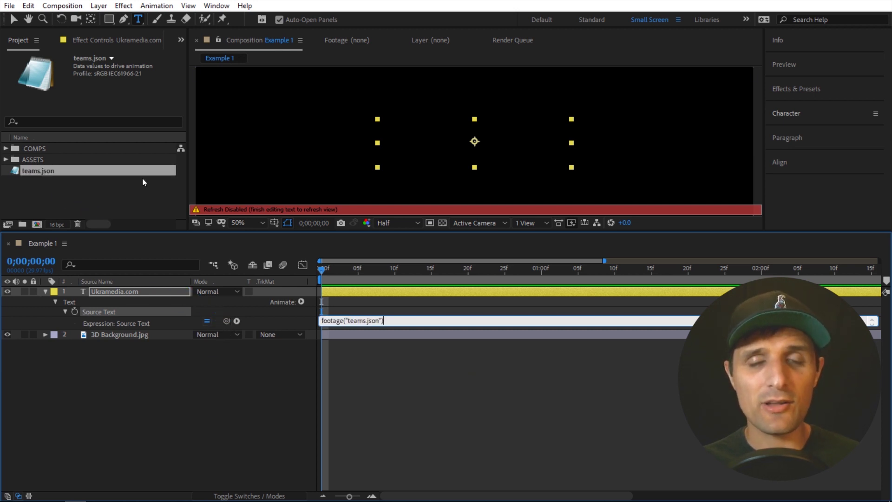
pyautogui.click(236, 379)
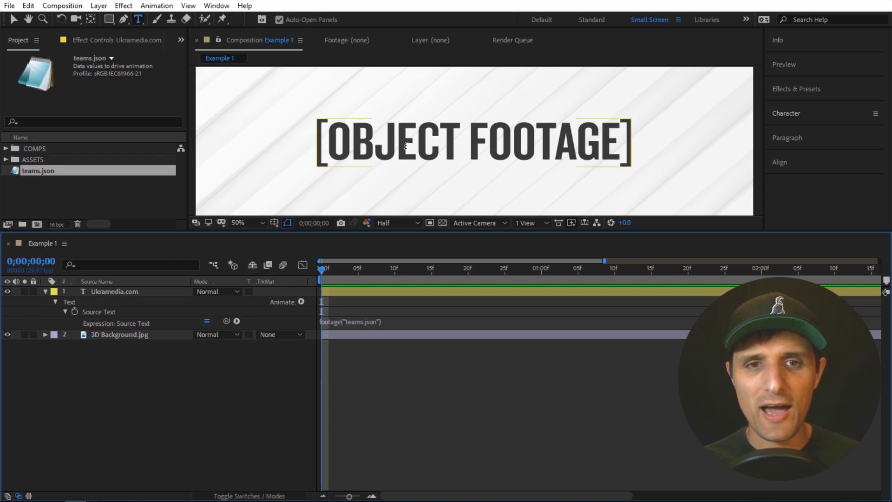
pyautogui.click(379, 324)
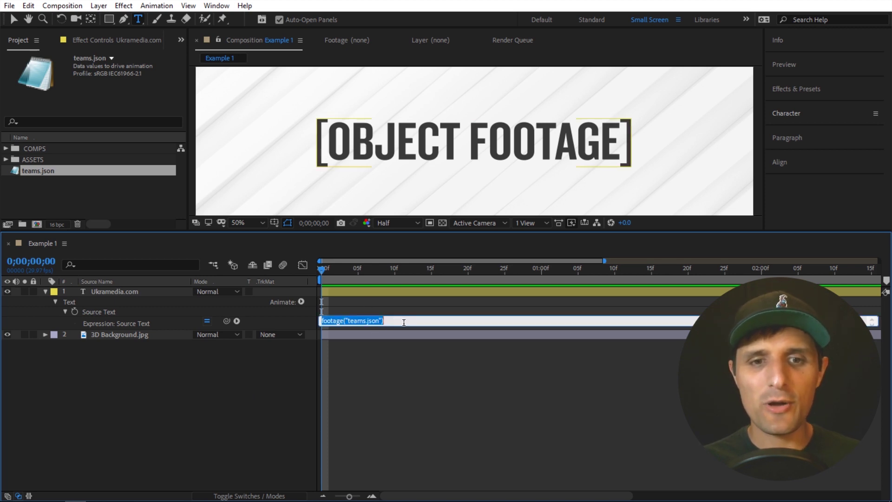
pyautogui.click(405, 322)
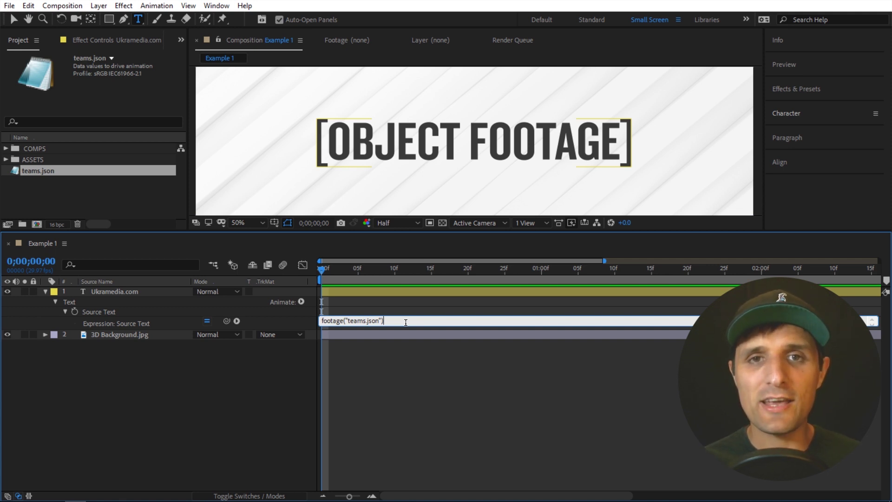
# Try appending .dataValue() to the expression by typing, then undo it.
pyautogui.write('.da')
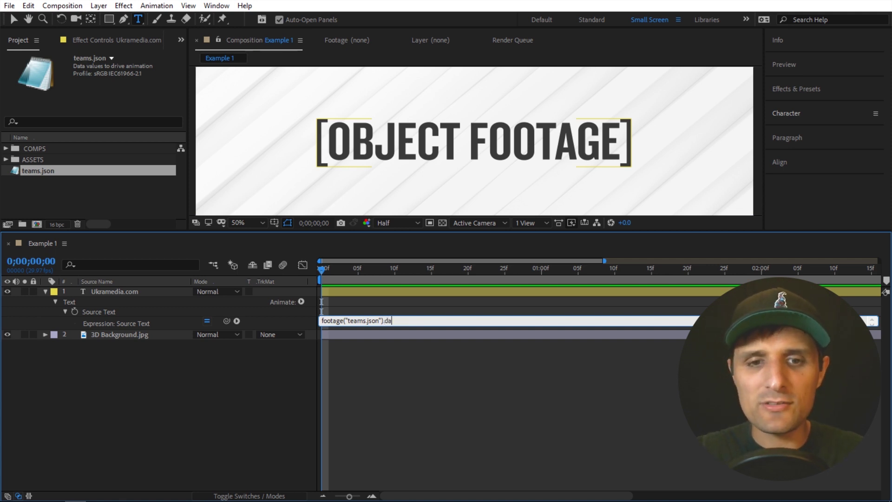
pyautogui.write('taValue()')
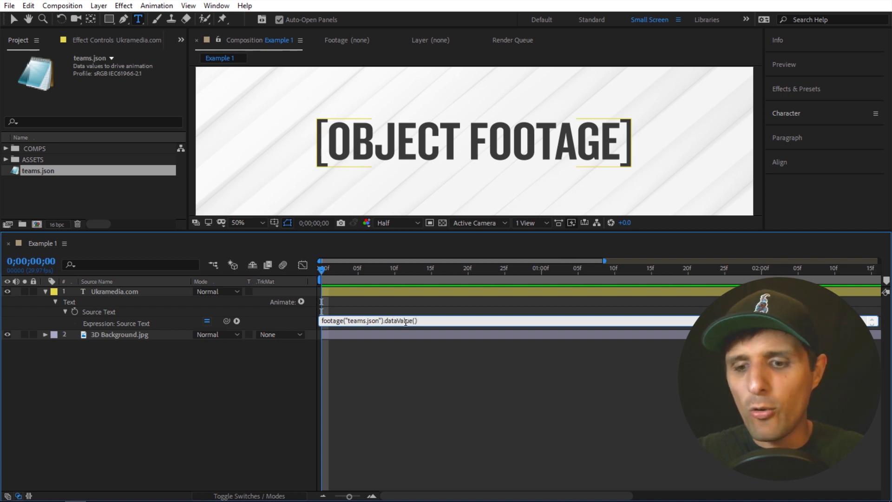
pyautogui.click(378, 378)
pyautogui.hotkey('ctrl', 'z')
pyautogui.click(411, 321)
# Insert Footage > dataValue(dataPath) from the Expression Language menu and select the dataPath placeholder.
pyautogui.write('.')
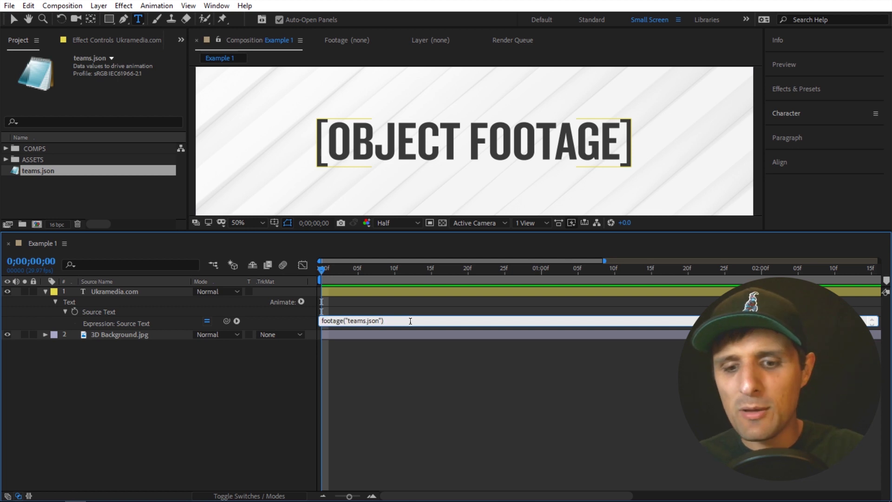
pyautogui.click(236, 321)
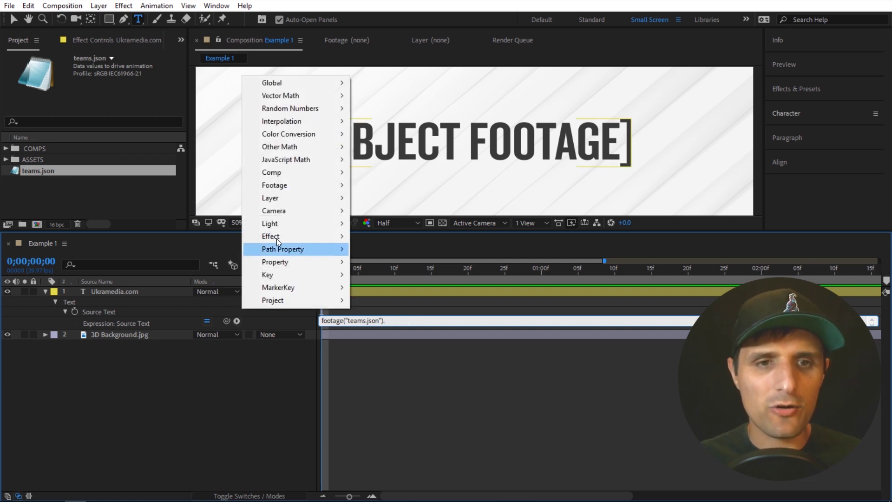
pyautogui.moveTo(279, 185)
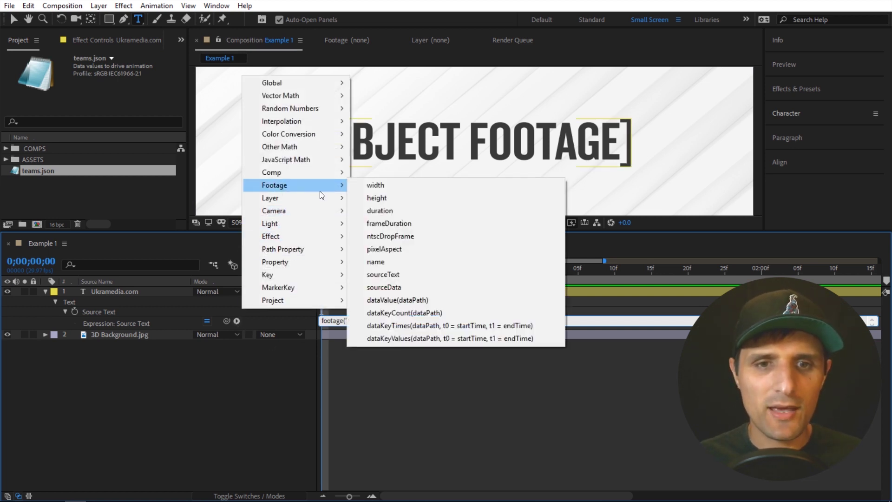
pyautogui.click(380, 300)
pyautogui.click(399, 363)
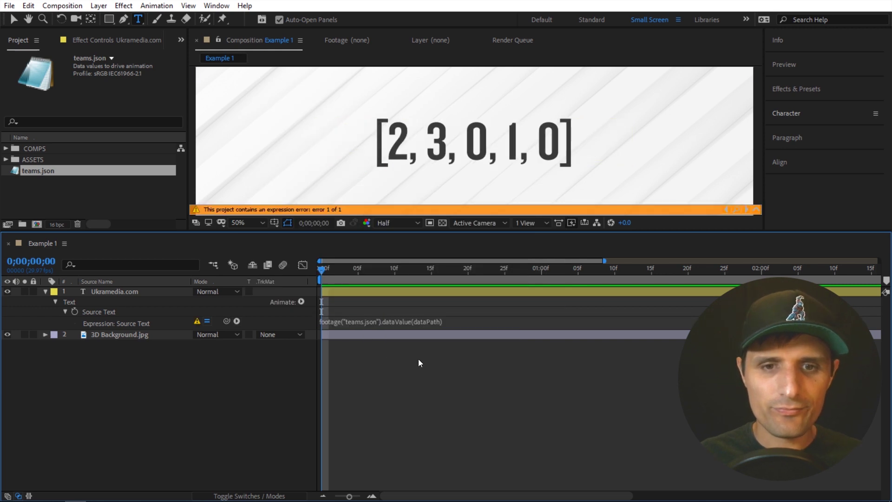
pyautogui.click(423, 321)
pyautogui.moveTo(415, 321); pyautogui.dragTo(441, 321)
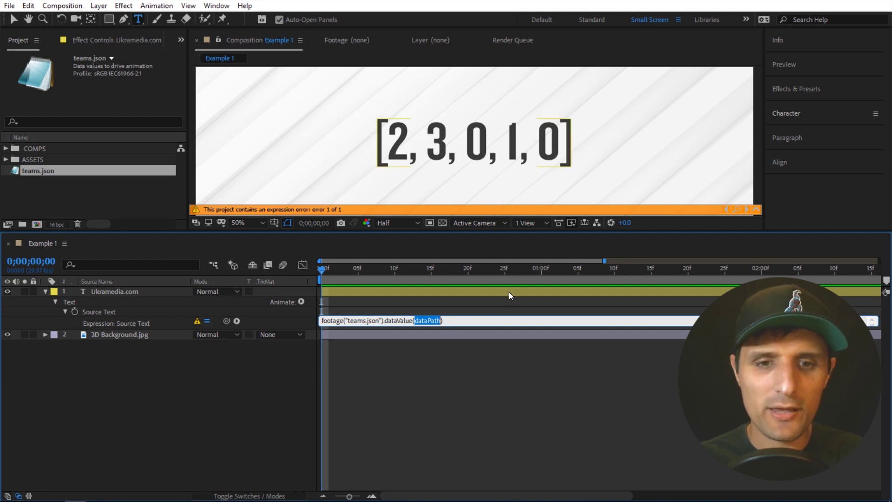
# Paste [2, 3, 0, 1, 0] over dataPath and apply so the text shows MIKE JAMES.
pyautogui.hotkey('ctrl', 'v')
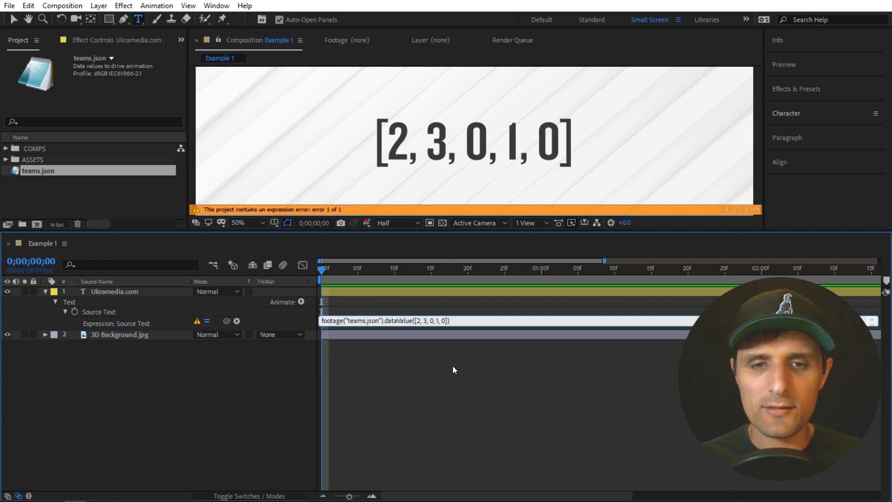
pyautogui.click(416, 320)
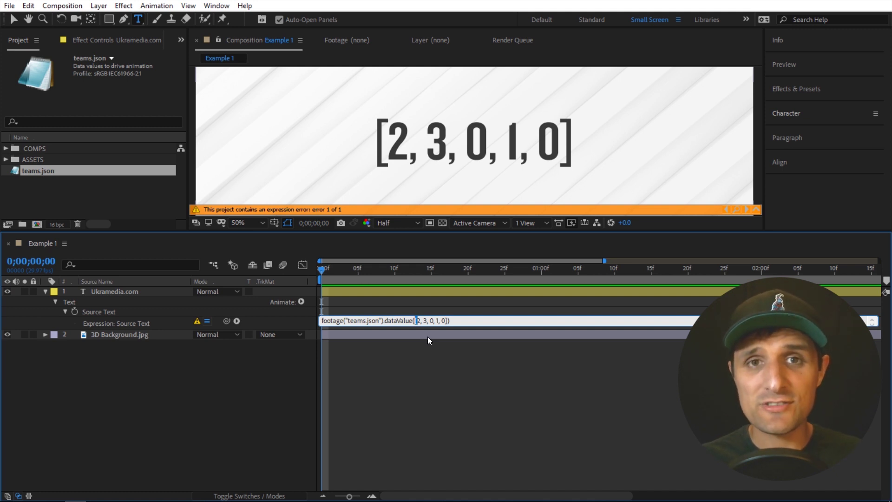
pyautogui.click(423, 380)
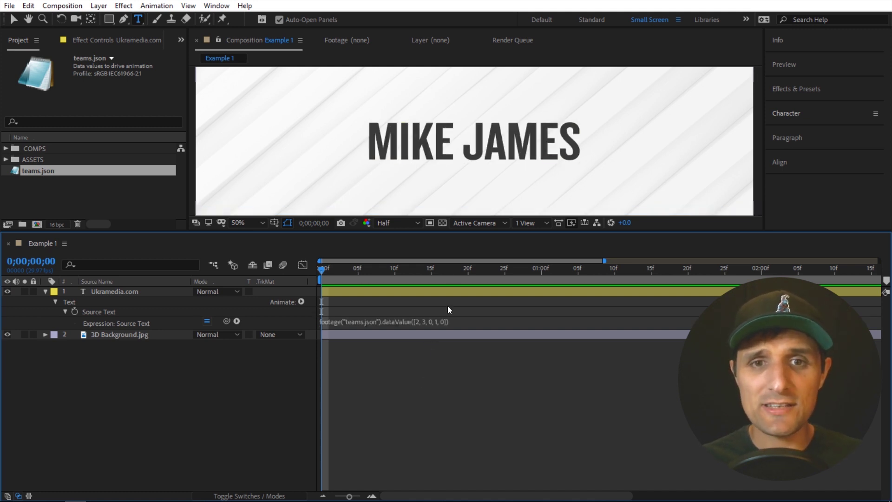